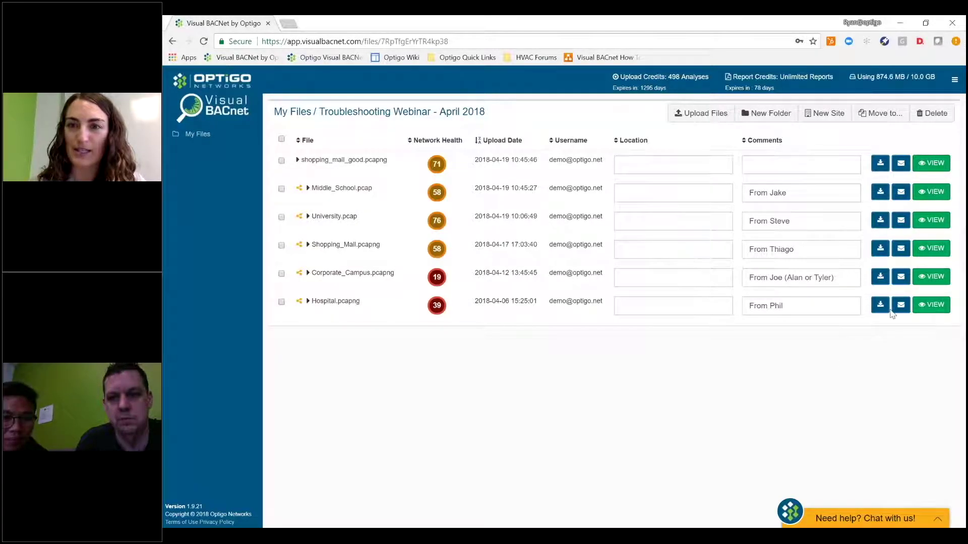
# Open the Corporate_Campus.pcapng analysis and hide the Non-BACnet series in the Traffic Rate chart
pyautogui.click(929, 278)
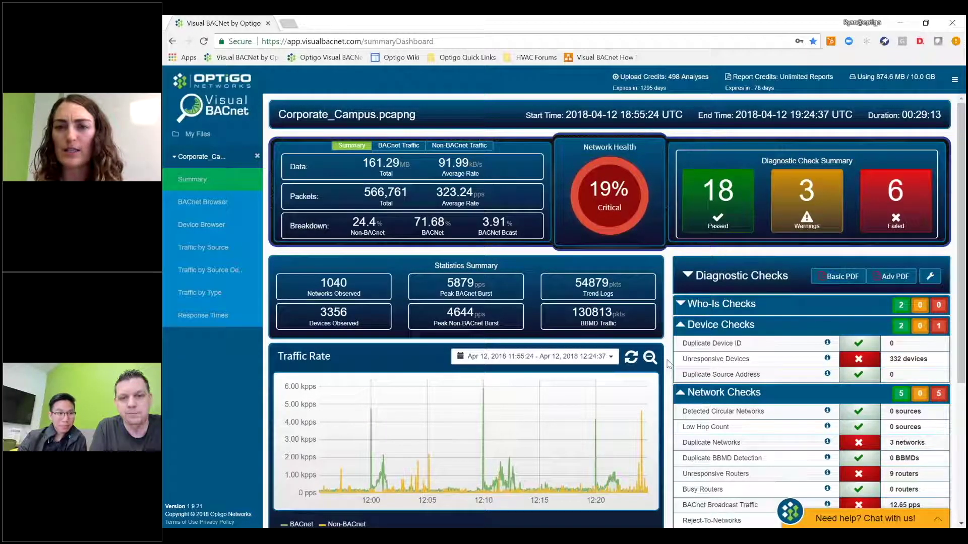
pyautogui.scroll(-1, 668, 364)
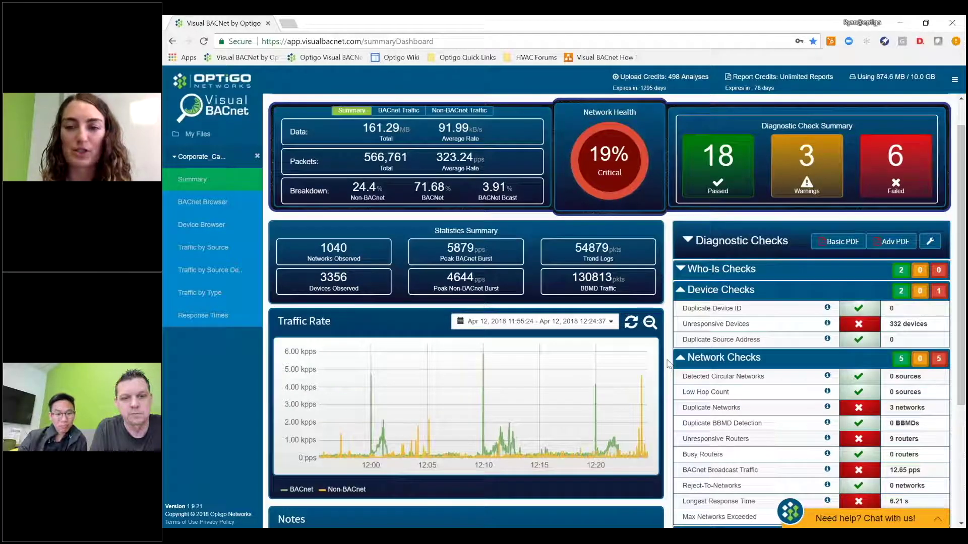
pyautogui.scroll(-1, 668, 364)
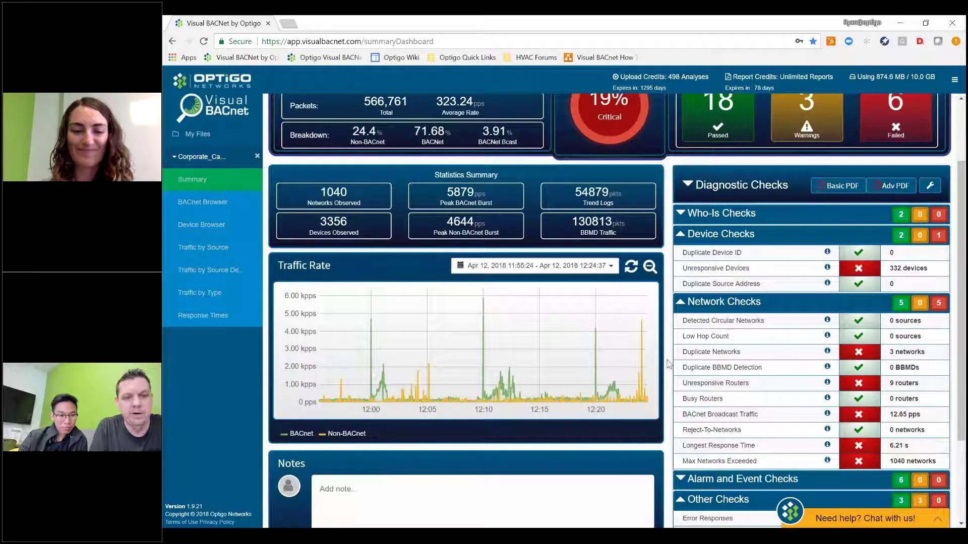
pyautogui.scroll(-1, 668, 364)
pyautogui.click(347, 399)
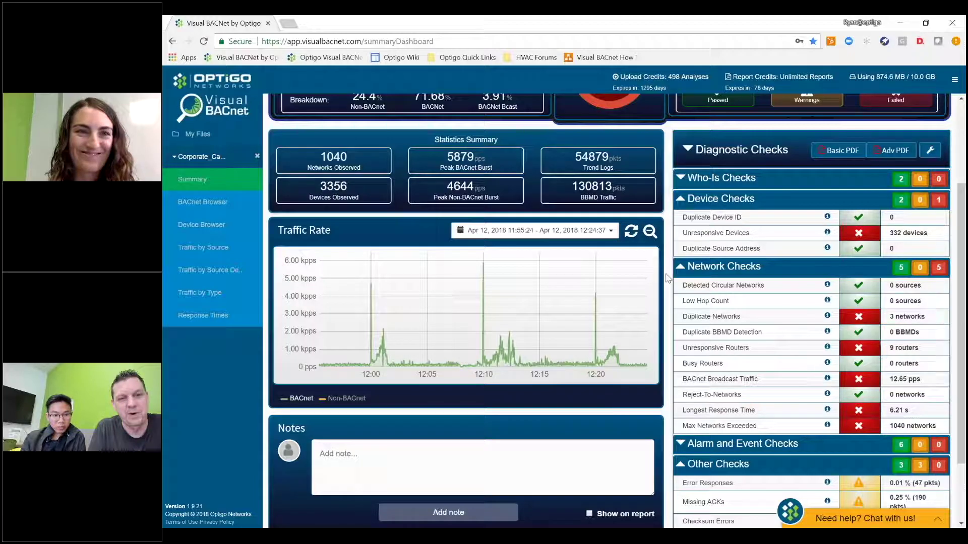
# Open the Network Health Score Details and view the Duplicate Networks critical check
pyautogui.scroll(2, 667, 277)
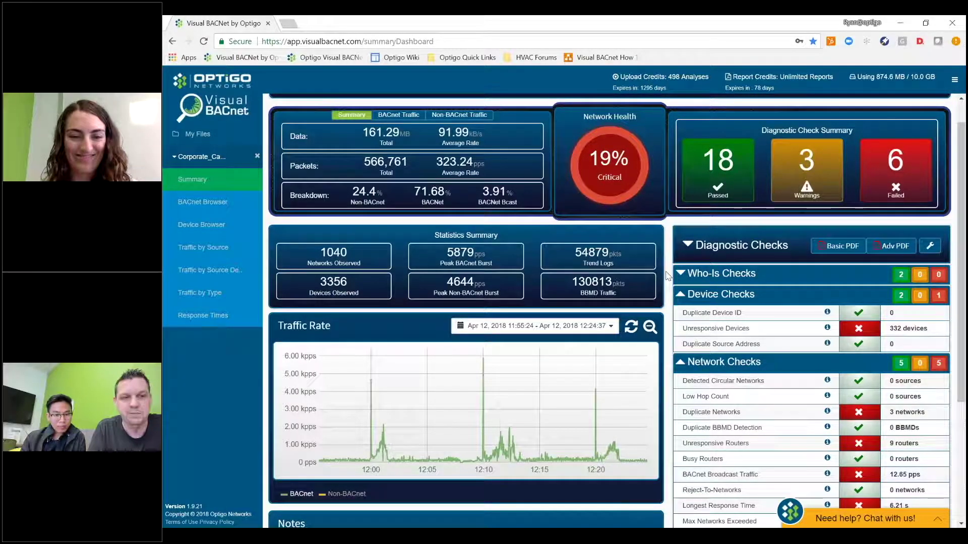
pyautogui.click(606, 175)
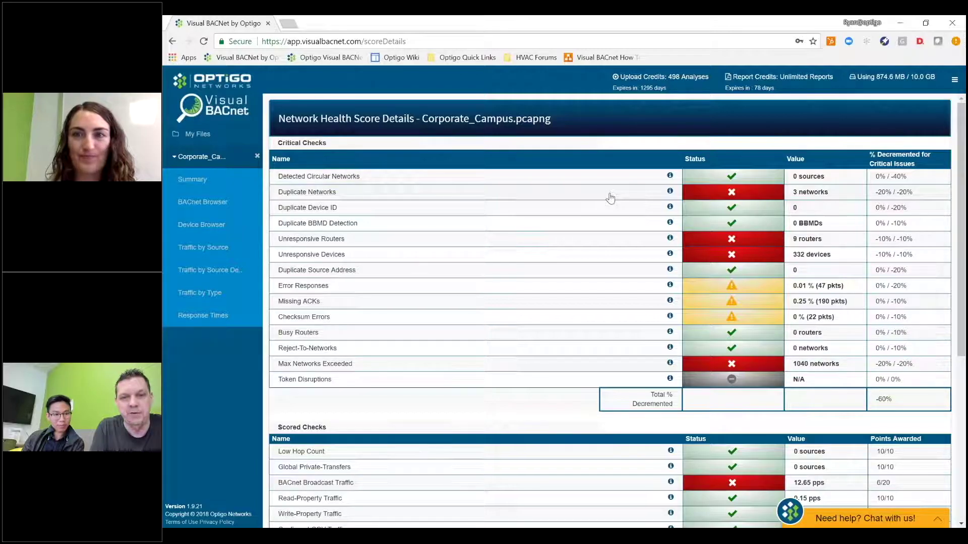
pyautogui.click(636, 197)
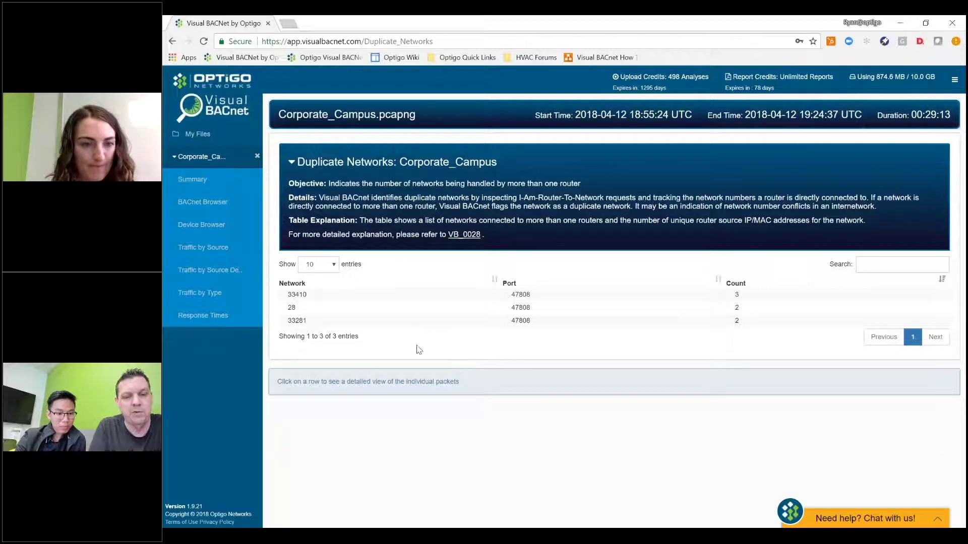
# List the packets for duplicate network 33410 and view the frame info of frame 36046
pyautogui.click(376, 300)
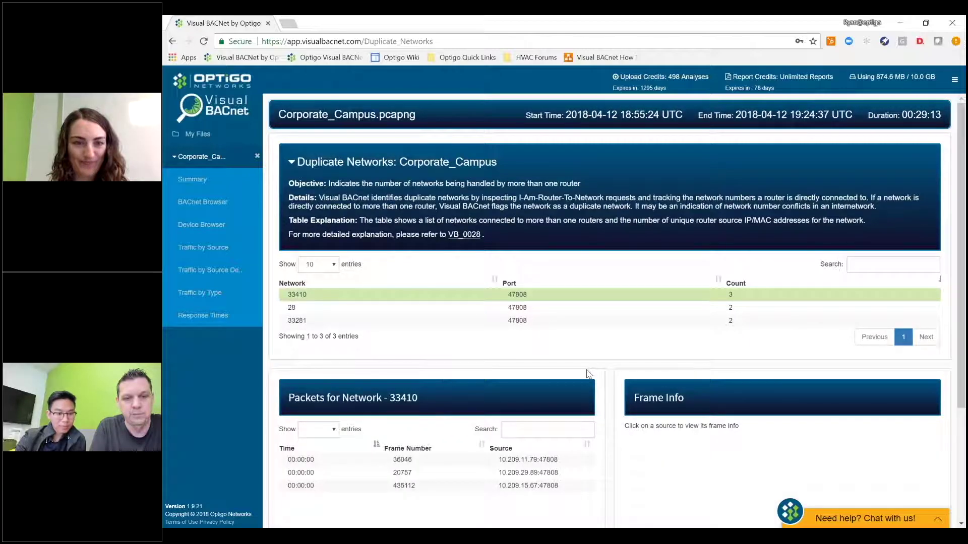
pyautogui.scroll(-1, 588, 374)
pyautogui.scroll(-2, 587, 374)
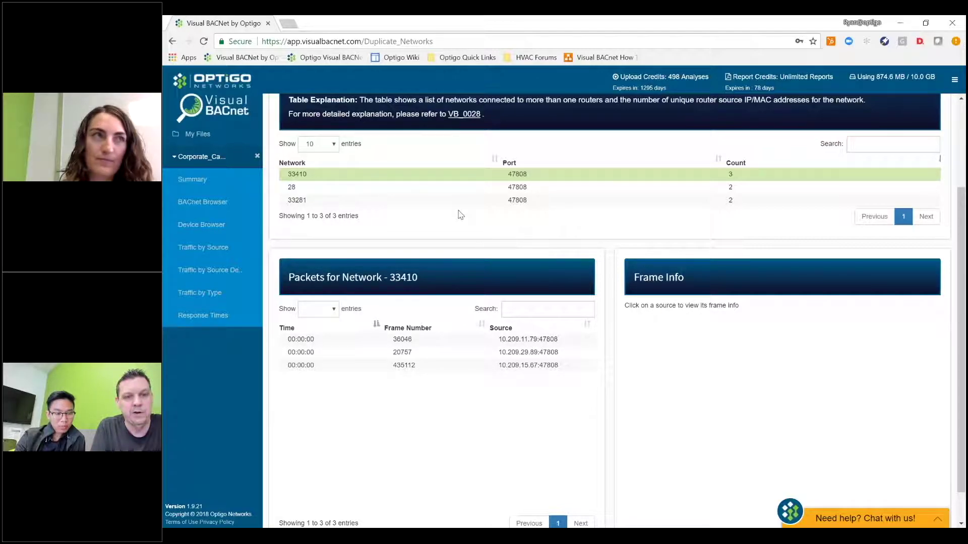
pyautogui.click(542, 343)
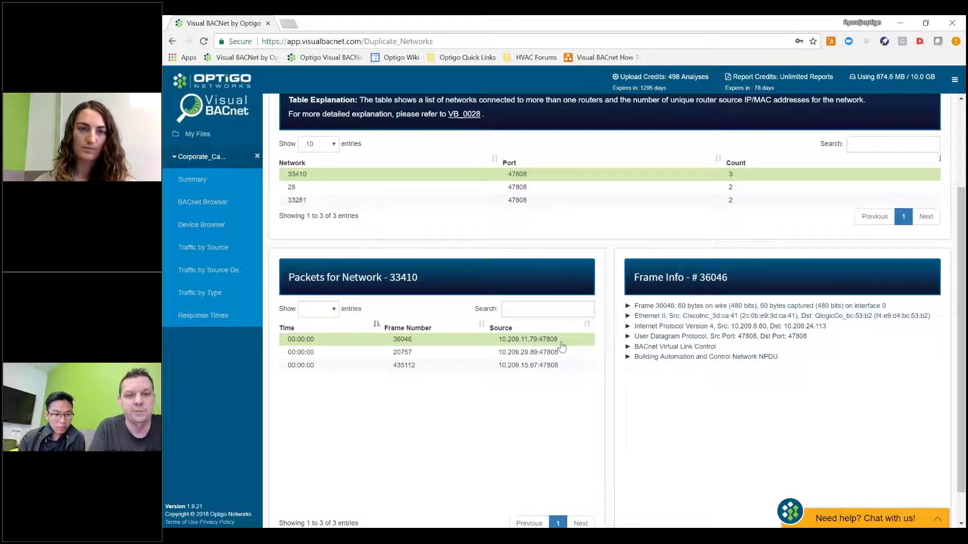
# From the score details, open the Unresponsive Routers check, show 25 entries and review the listed networks
pyautogui.click(172, 42)
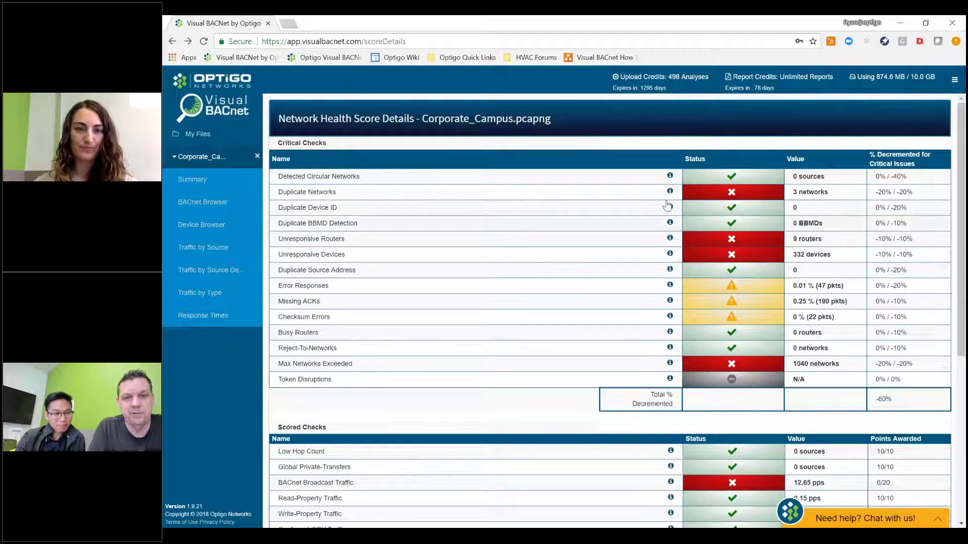
pyautogui.click(633, 245)
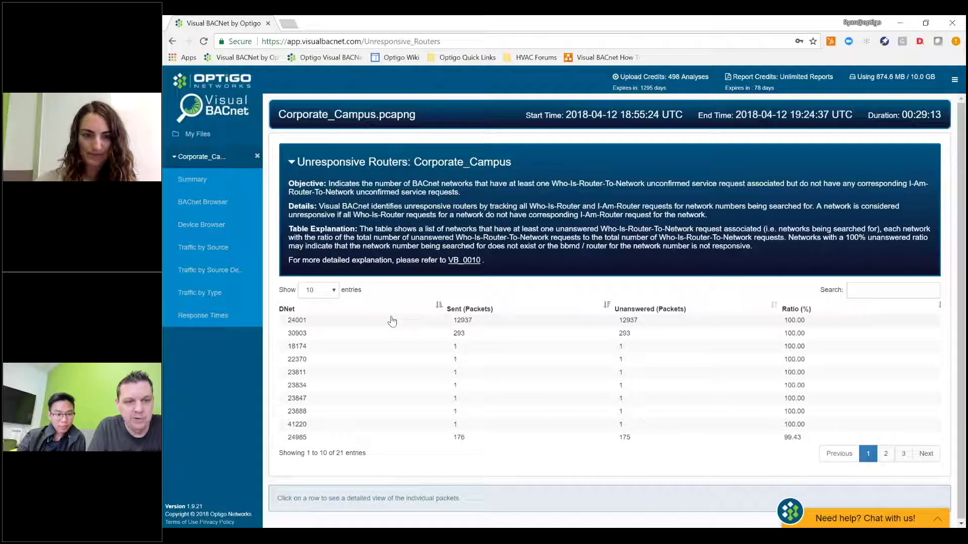
pyautogui.click(333, 292)
pyautogui.click(310, 325)
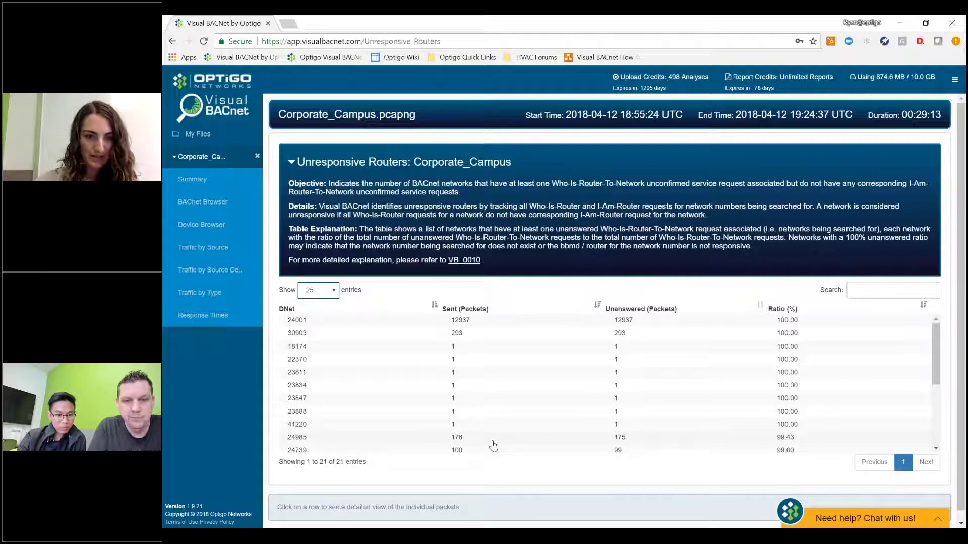
pyautogui.scroll(-2, 493, 445)
pyautogui.scroll(-1, 493, 445)
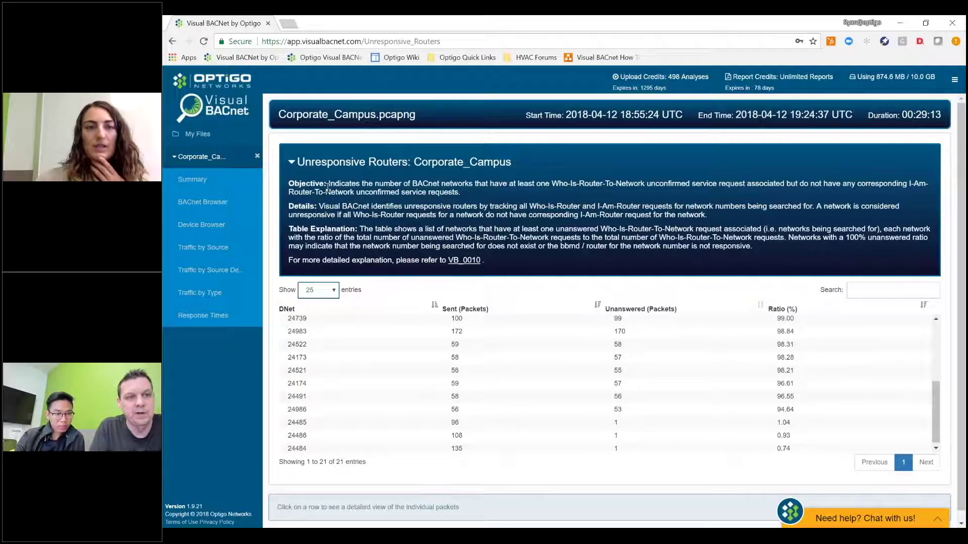
# Return to the Network Health Score Details and restore the page zoom to 100%
pyautogui.click(173, 42)
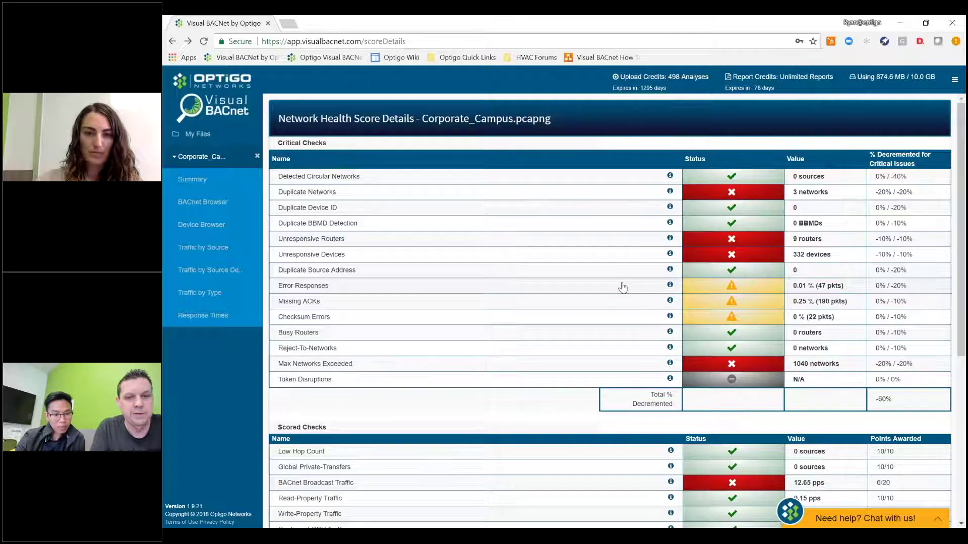
pyautogui.scroll(-1, 623, 287)
pyautogui.hotkey('ctrl', '-')
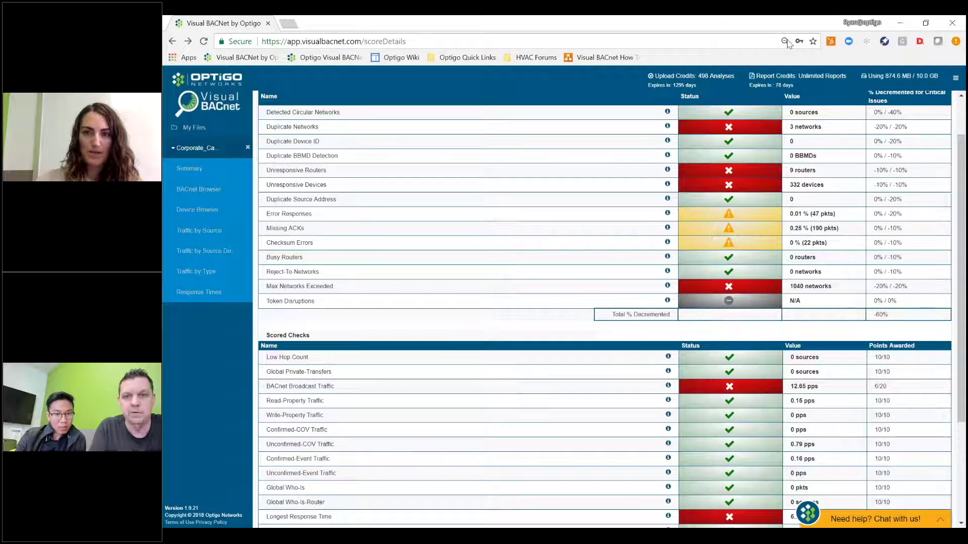
pyautogui.click(784, 41)
pyautogui.click(739, 61)
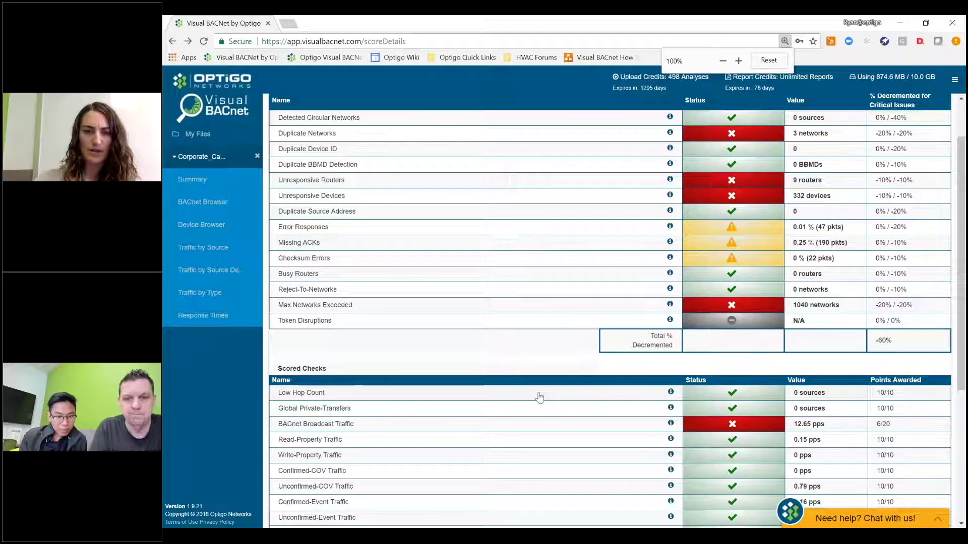
pyautogui.scroll(-3, 539, 398)
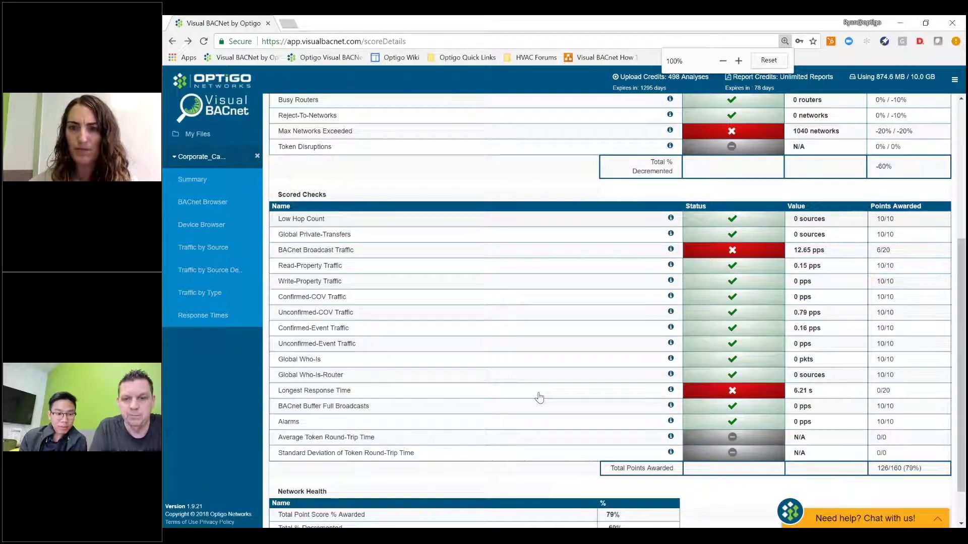
pyautogui.click(630, 250)
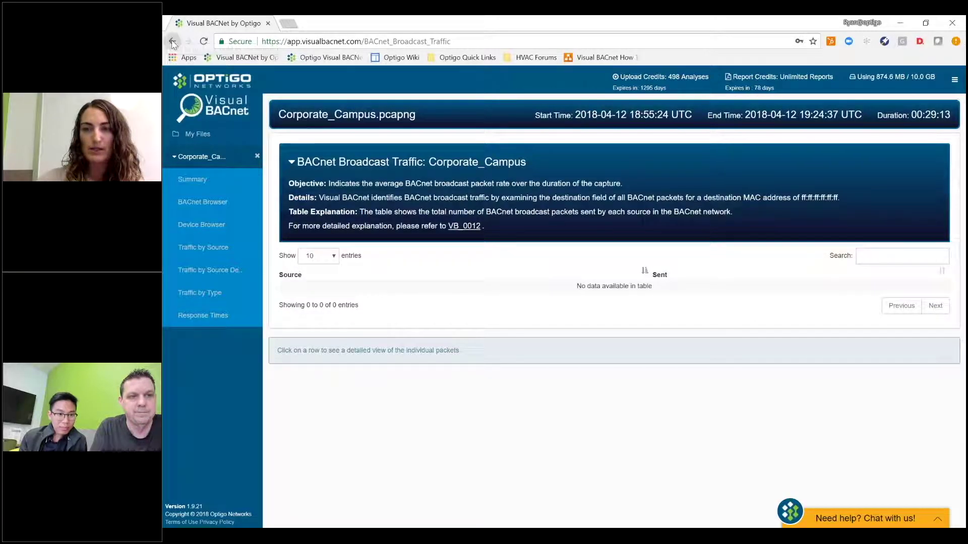
pyautogui.click(173, 41)
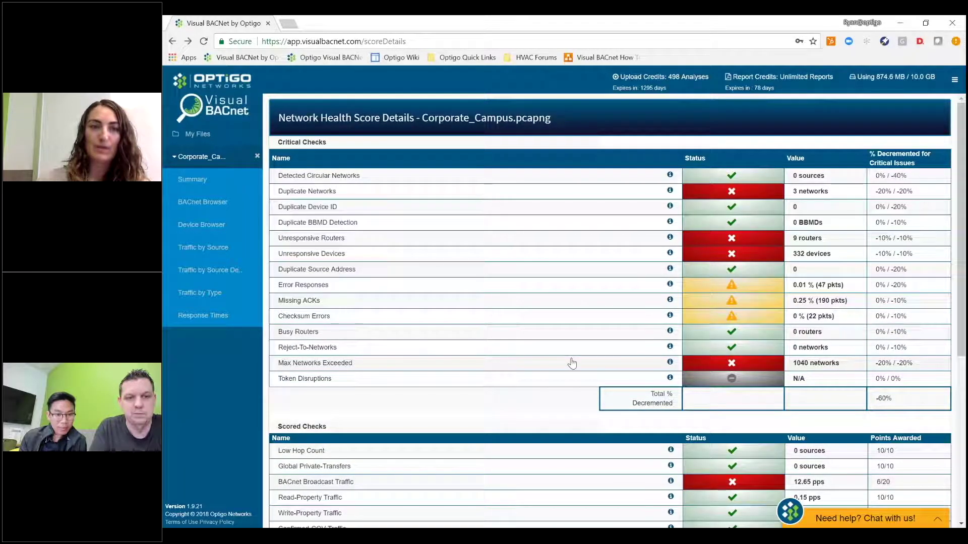
# Open the BACnet Broadcast Traffic scored check and inspect the sources that sent the most broadcast packets
pyautogui.scroll(-3, 595, 348)
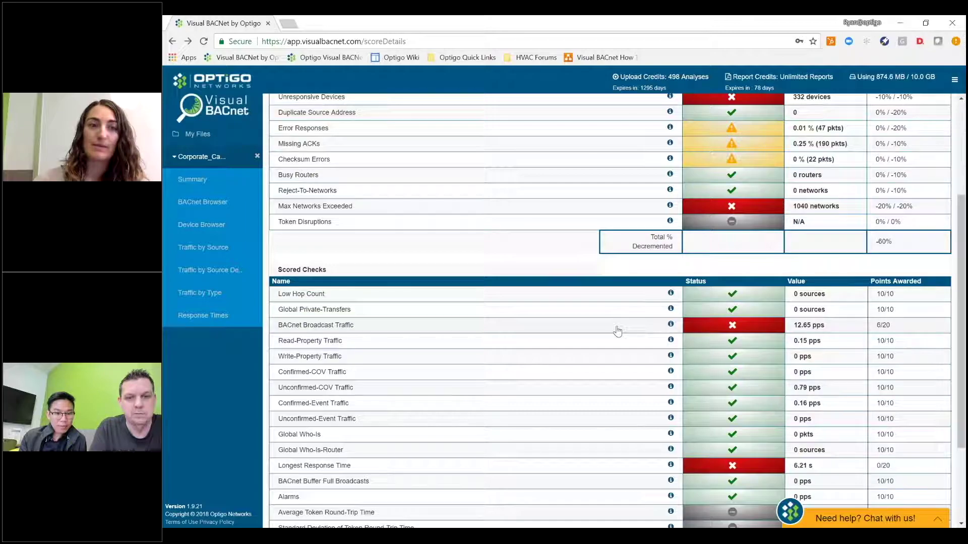
pyautogui.click(617, 331)
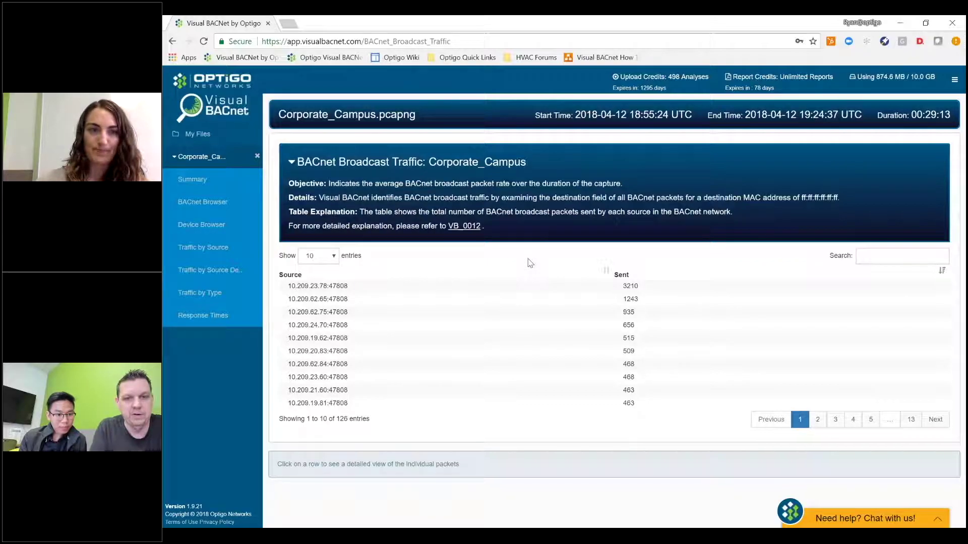
pyautogui.moveTo(355, 286)
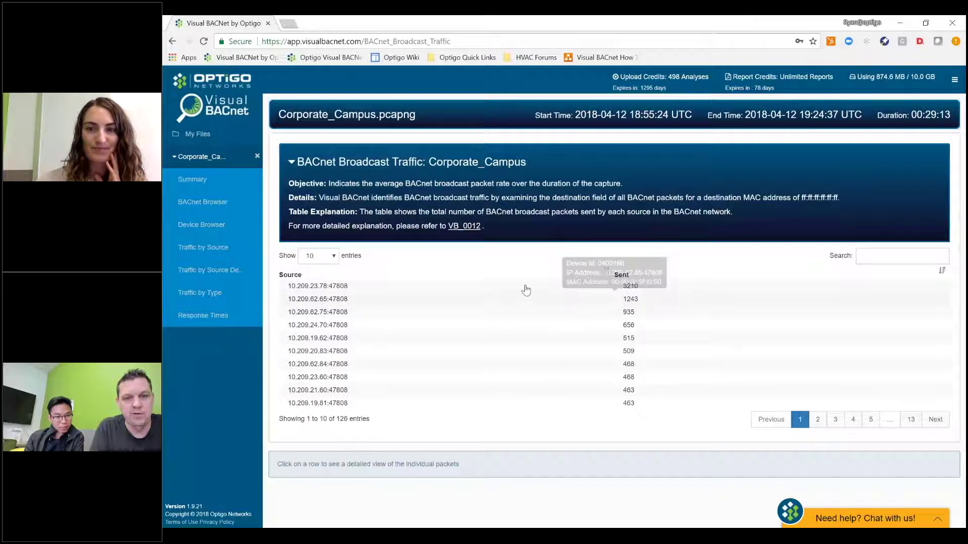
# In the BACnet Browser, drill down into source 10.209.24.118:47808 and break its traffic down by destination
pyautogui.click(192, 203)
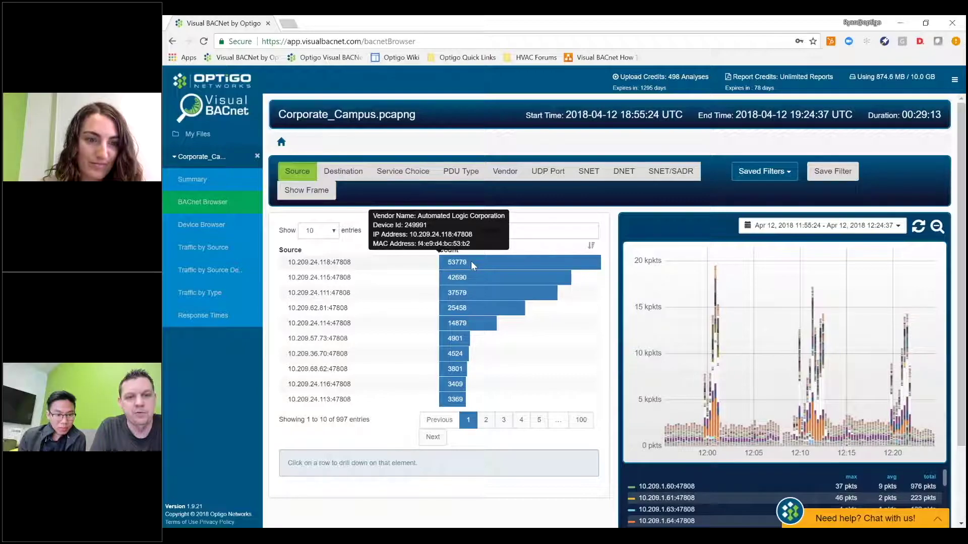
pyautogui.click(343, 172)
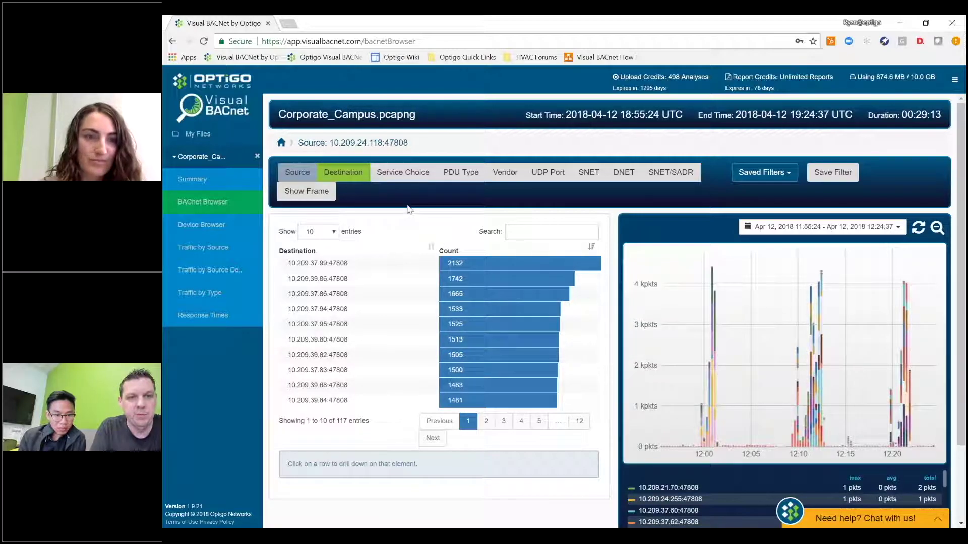
pyautogui.moveTo(371, 264)
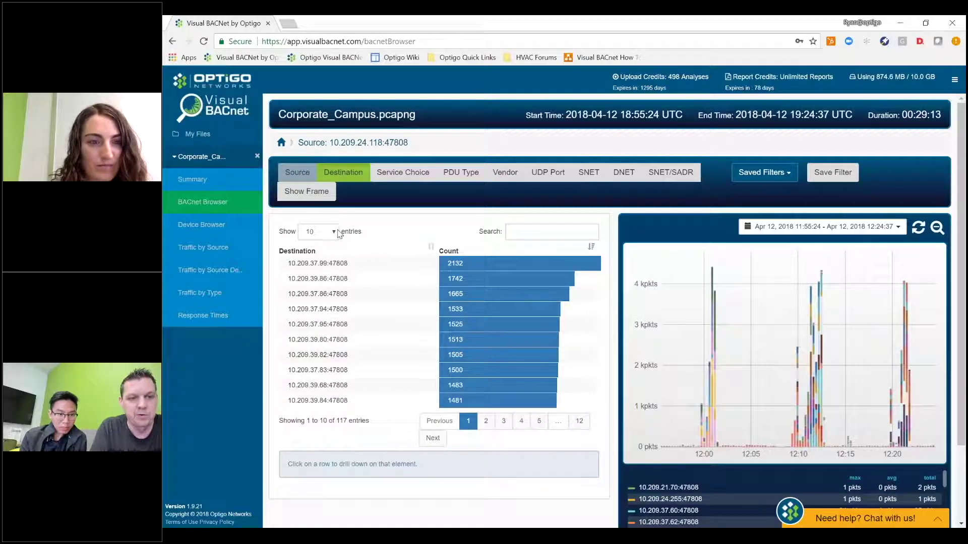
# Show 50 destinations per page, review them, and drill into destination 10.209.37.99:47808 to examine its service choices over time
pyautogui.click(333, 232)
pyautogui.click(312, 285)
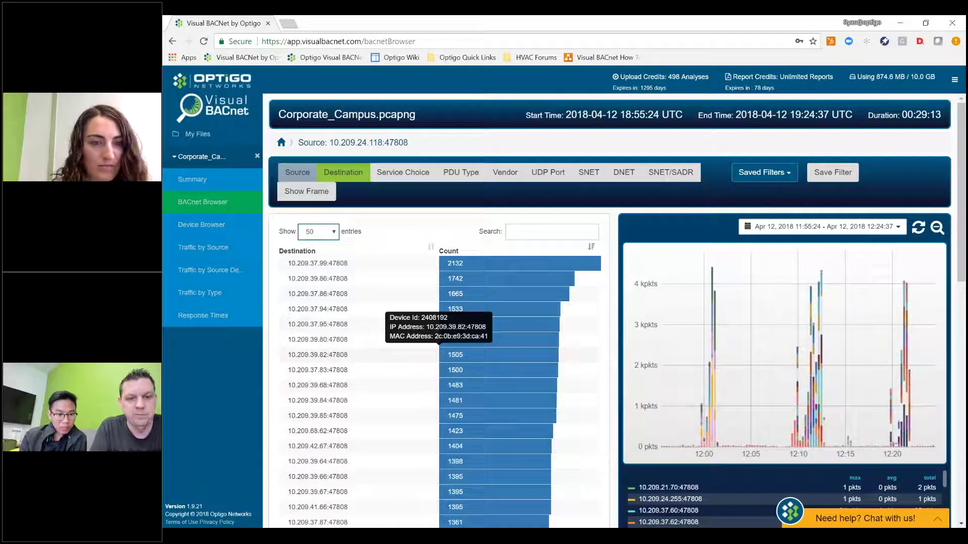
pyautogui.scroll(-10, 439, 348)
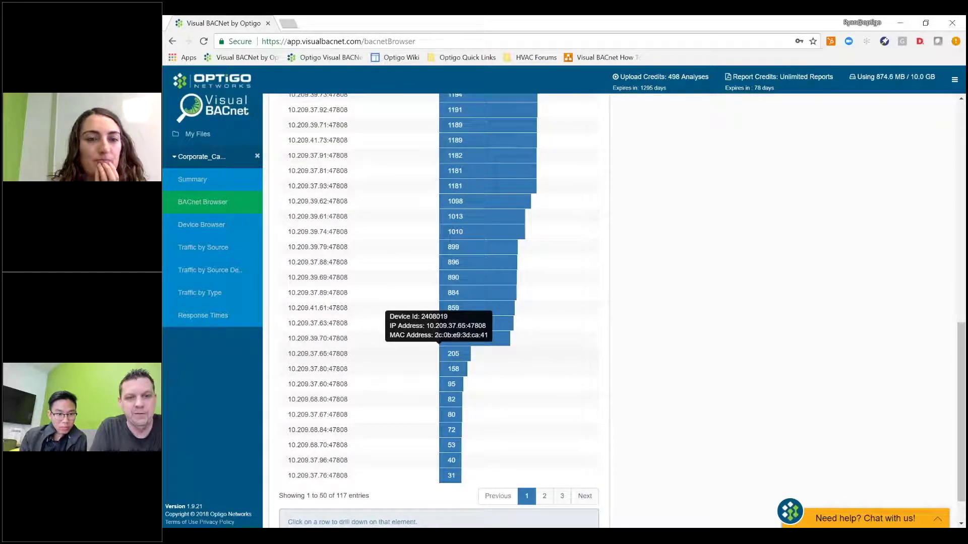
pyautogui.scroll(1, 439, 347)
pyautogui.scroll(10, 439, 348)
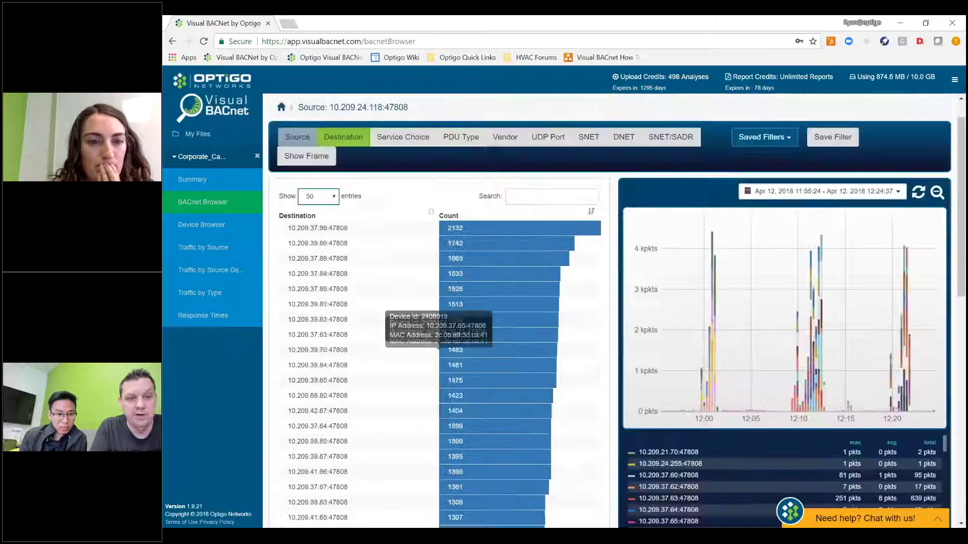
pyautogui.click(417, 229)
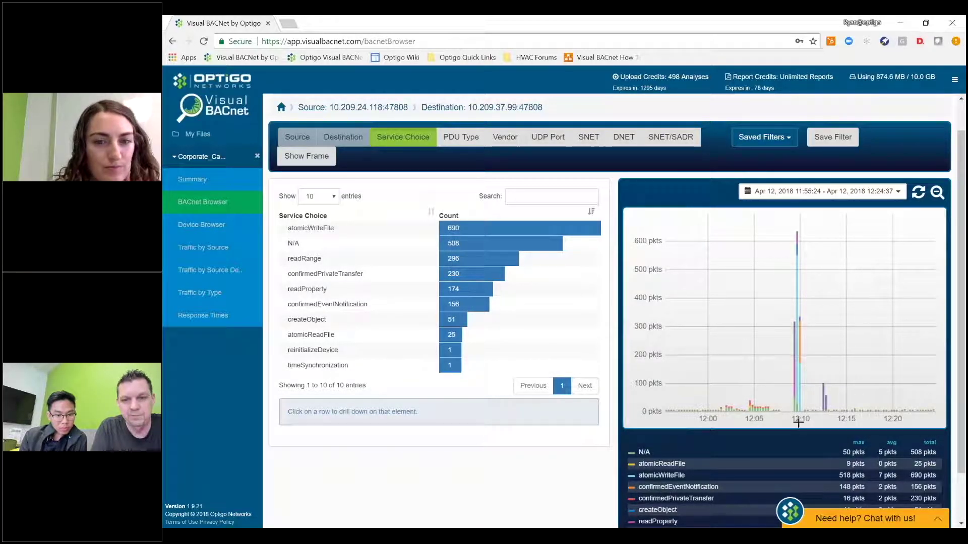
pyautogui.moveTo(797, 391)
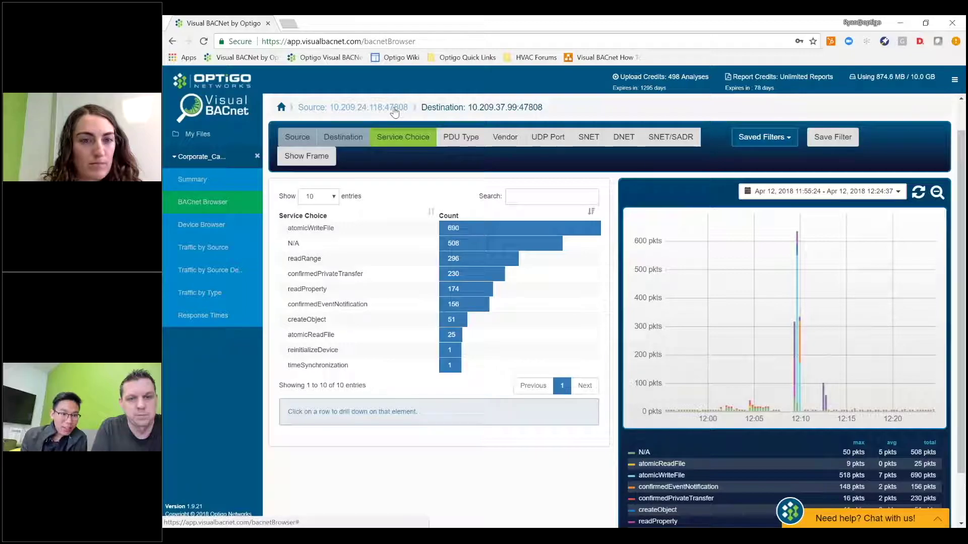
# Clear the source and destination filters and drill down into the readRange service choice across all traffic
pyautogui.click(395, 110)
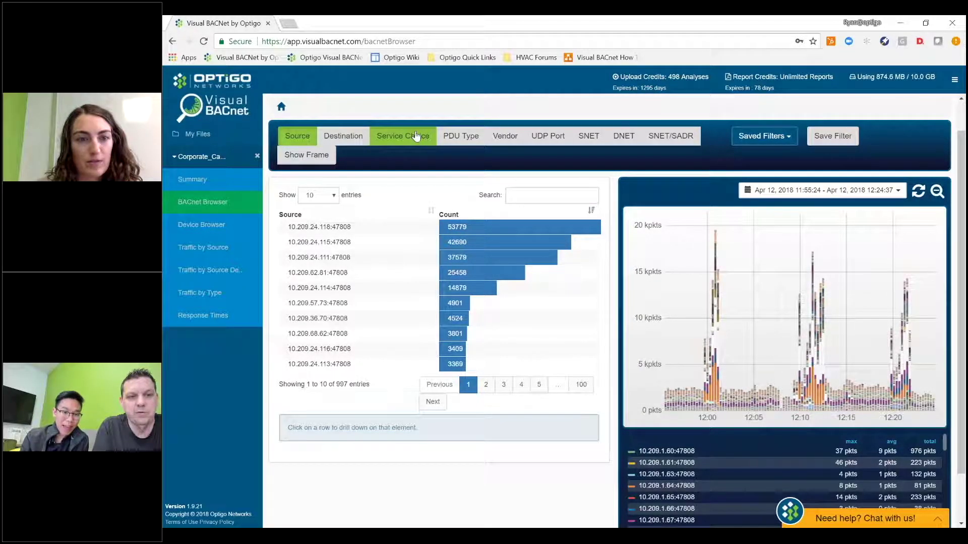
pyautogui.click(416, 135)
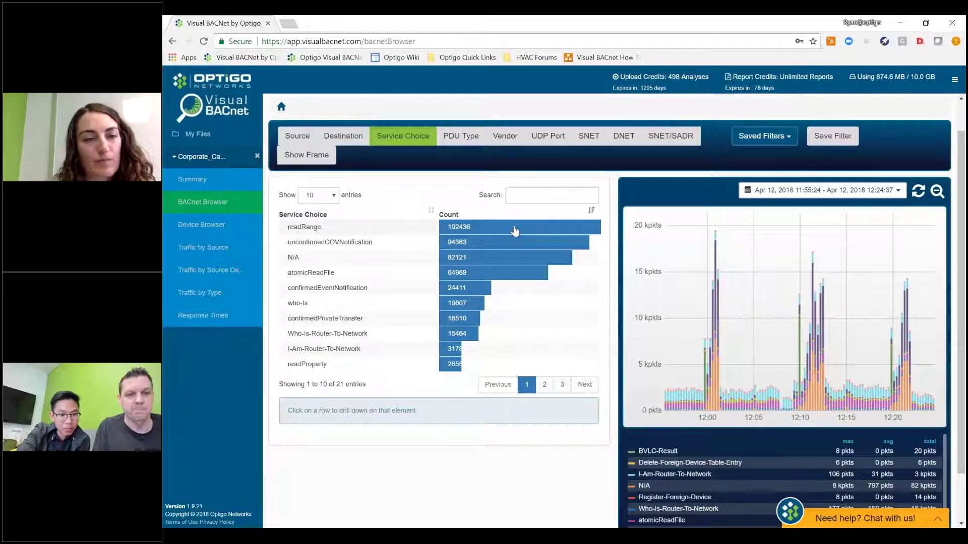
pyautogui.click(515, 231)
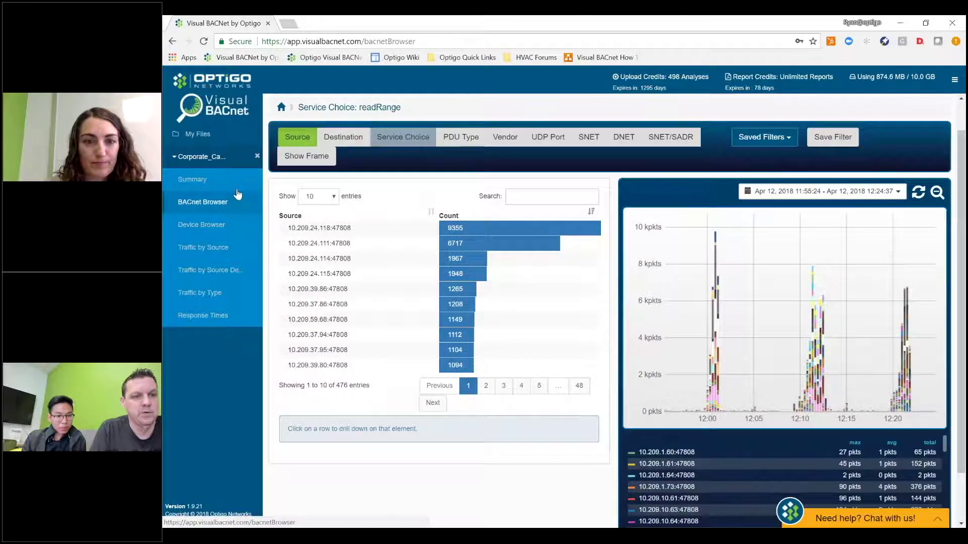
# Open the Longest Response Time check from the network health score details and inspect the source and destination devices of the slowest responses
pyautogui.click(209, 182)
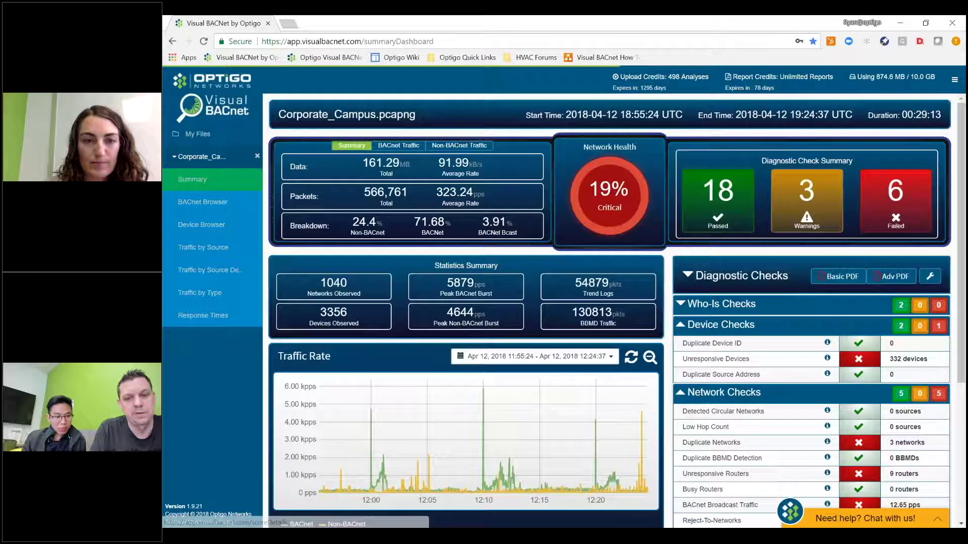
pyautogui.click(609, 197)
pyautogui.scroll(-10, 626, 350)
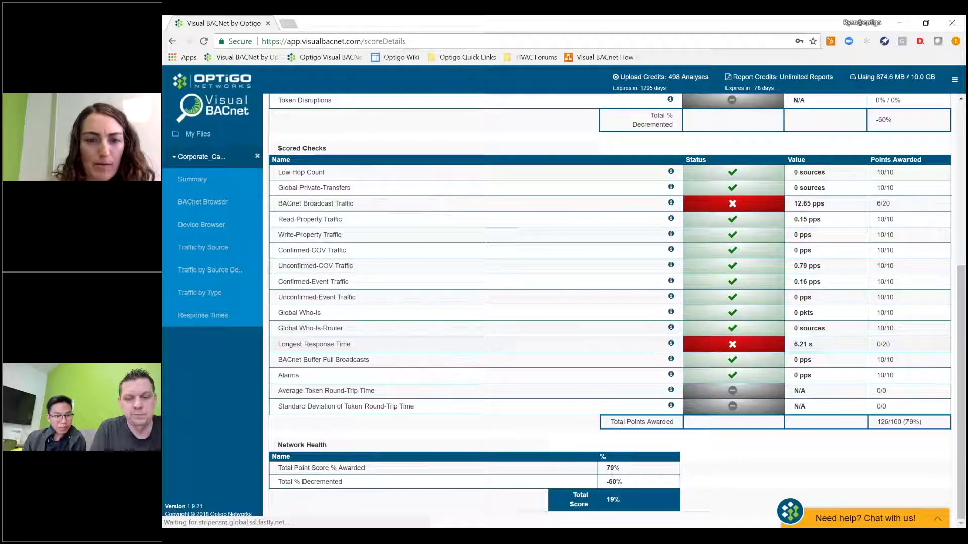
pyautogui.click(314, 345)
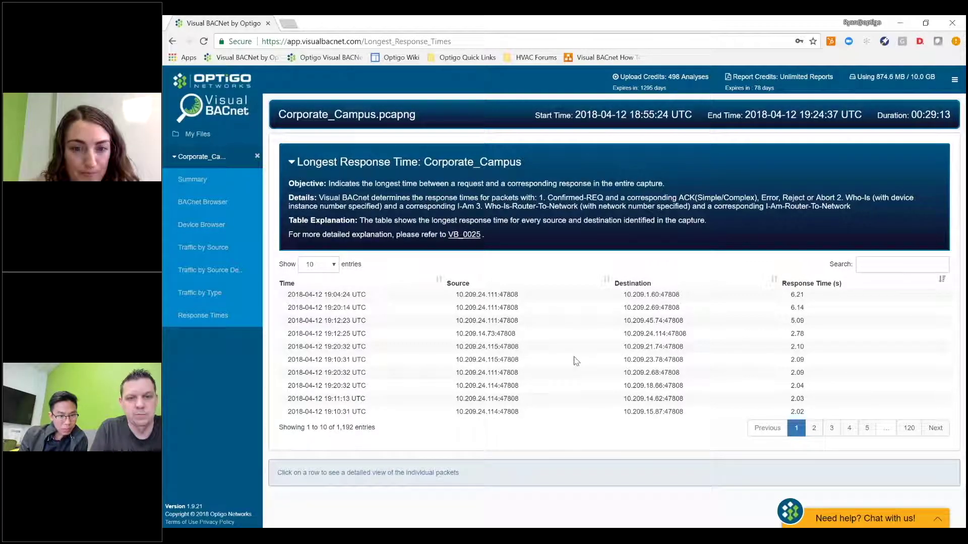
pyautogui.moveTo(509, 296)
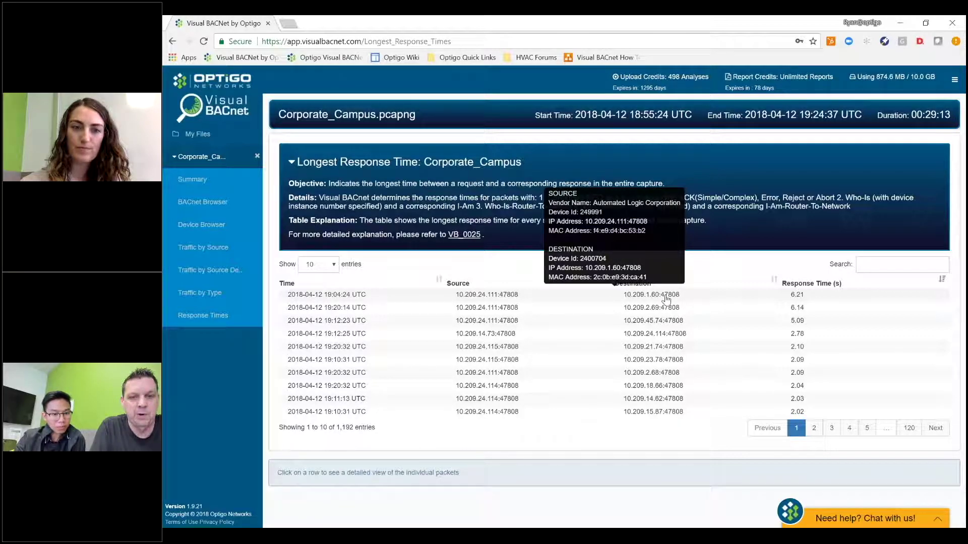
pyautogui.moveTo(671, 307)
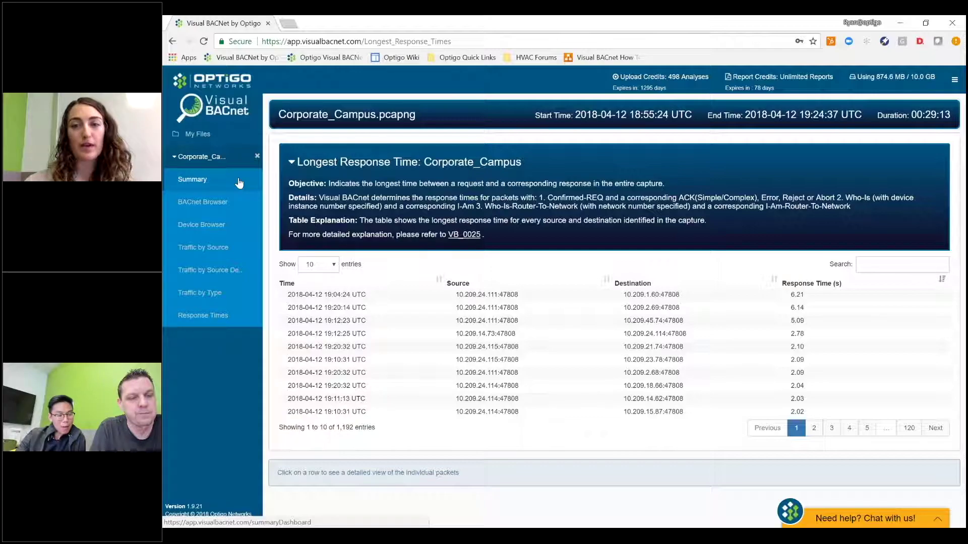
# Return to the Network Health Score Details and review the critical checks, scored checks and total score
pyautogui.click(173, 41)
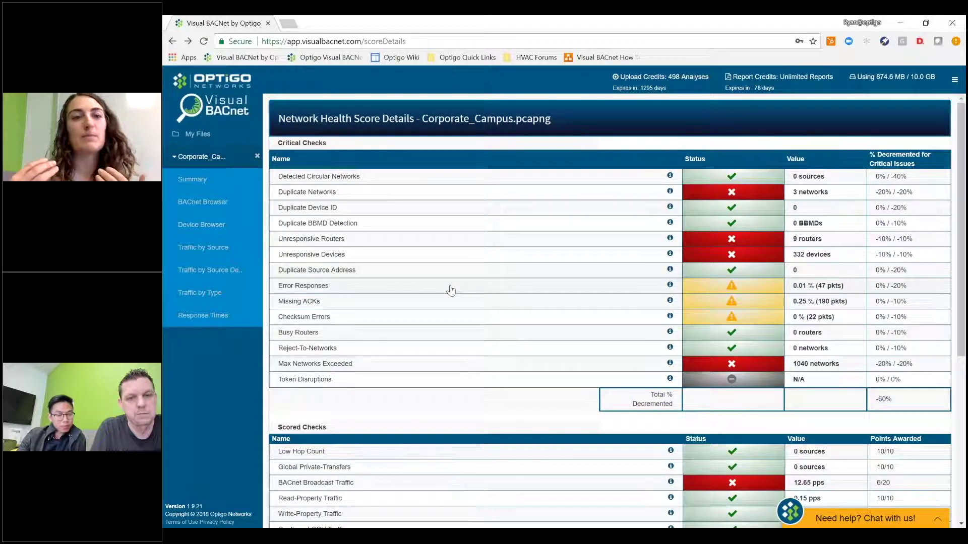
pyautogui.scroll(-1, 450, 290)
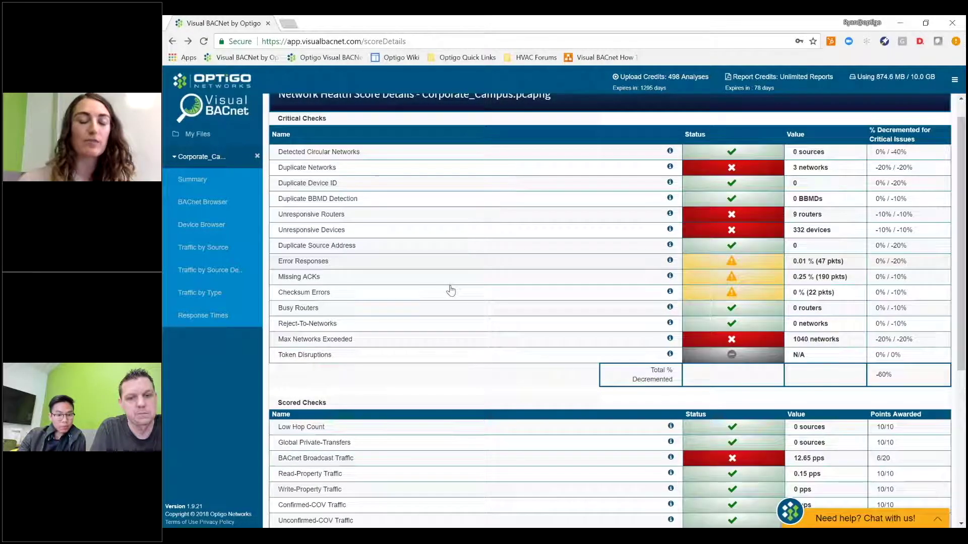
pyautogui.scroll(-5, 449, 288)
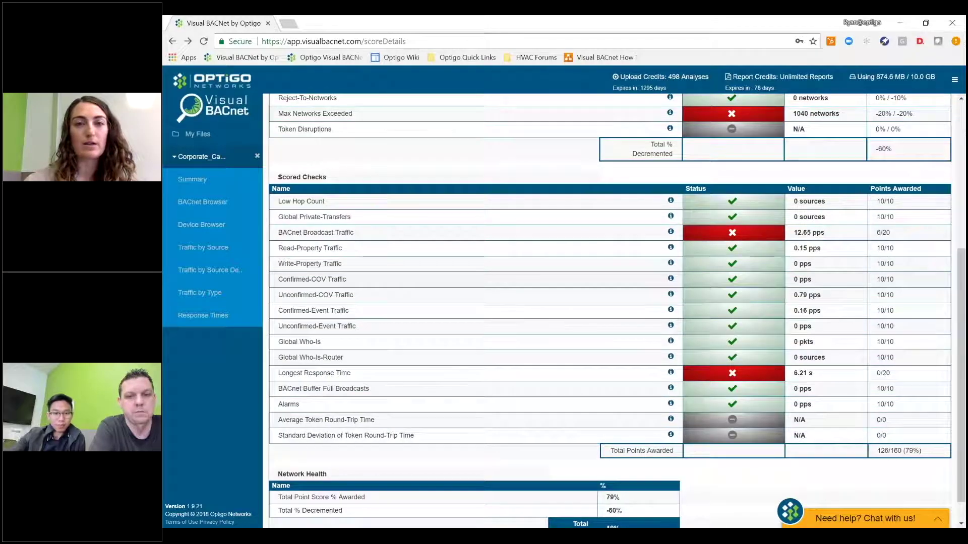
pyautogui.scroll(2, 610, 311)
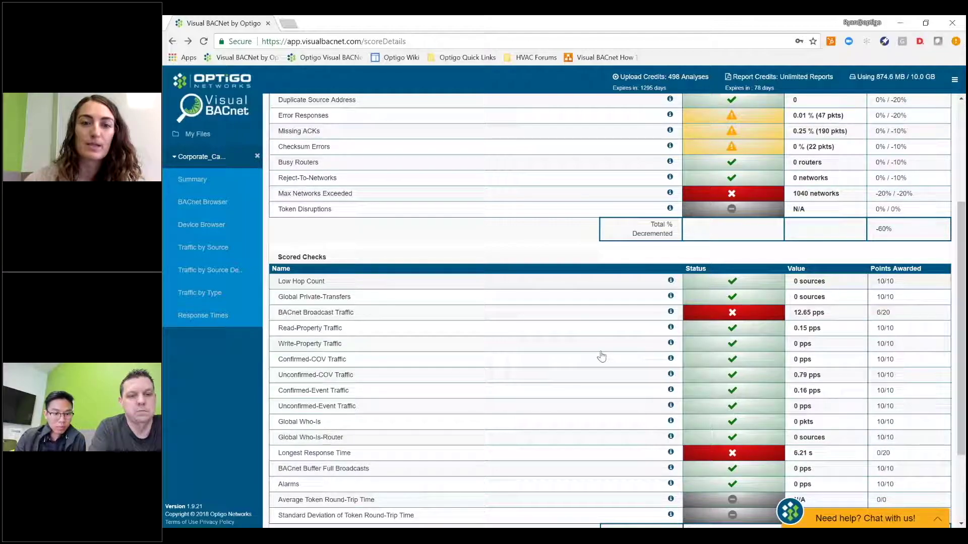
pyautogui.scroll(-2, 615, 321)
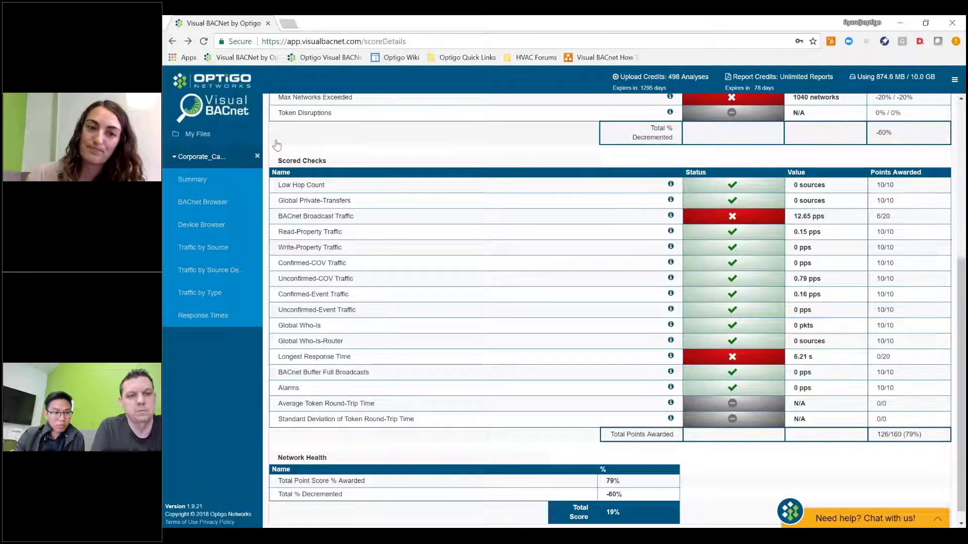
# Close the Corporate_Campus capture and open the Troubleshooting Webinar - April 2018 folder in My Files
pyautogui.click(258, 159)
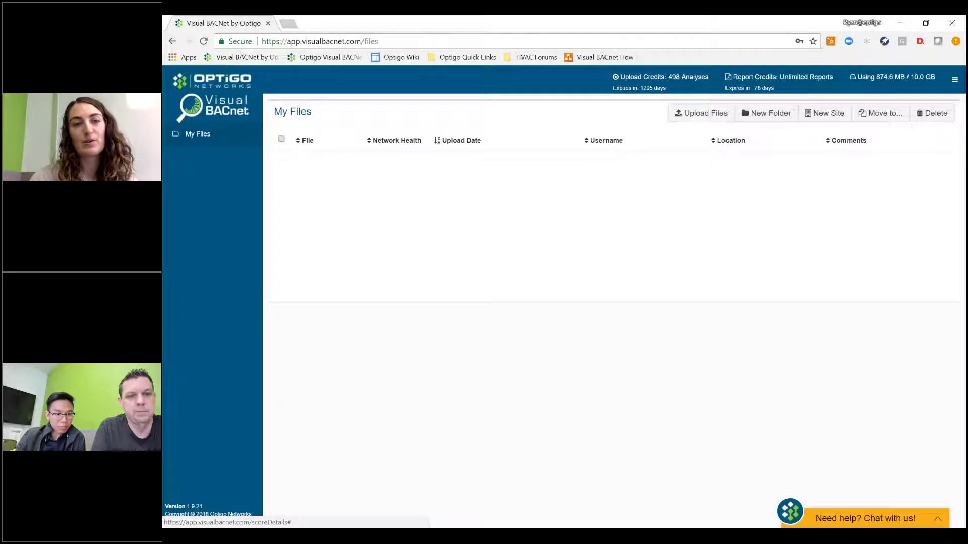
pyautogui.click(389, 248)
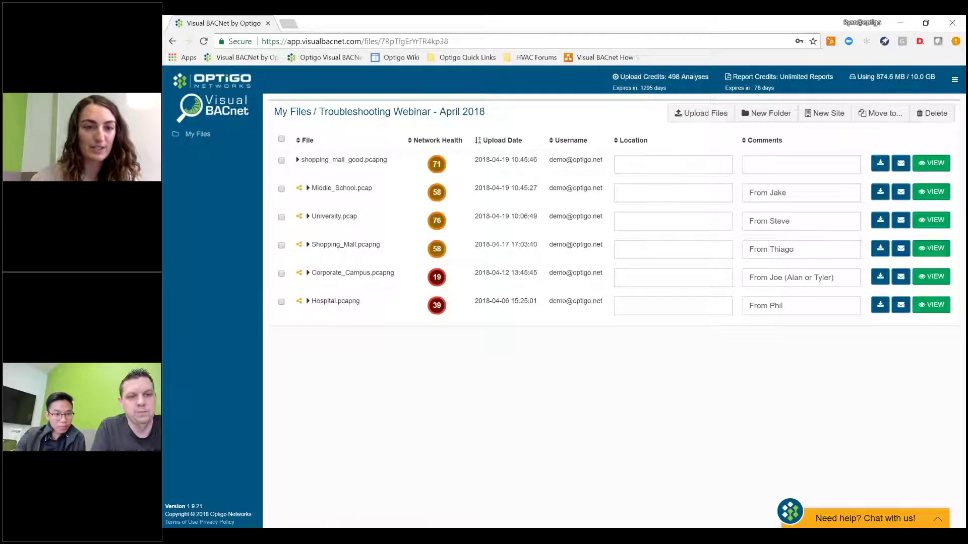